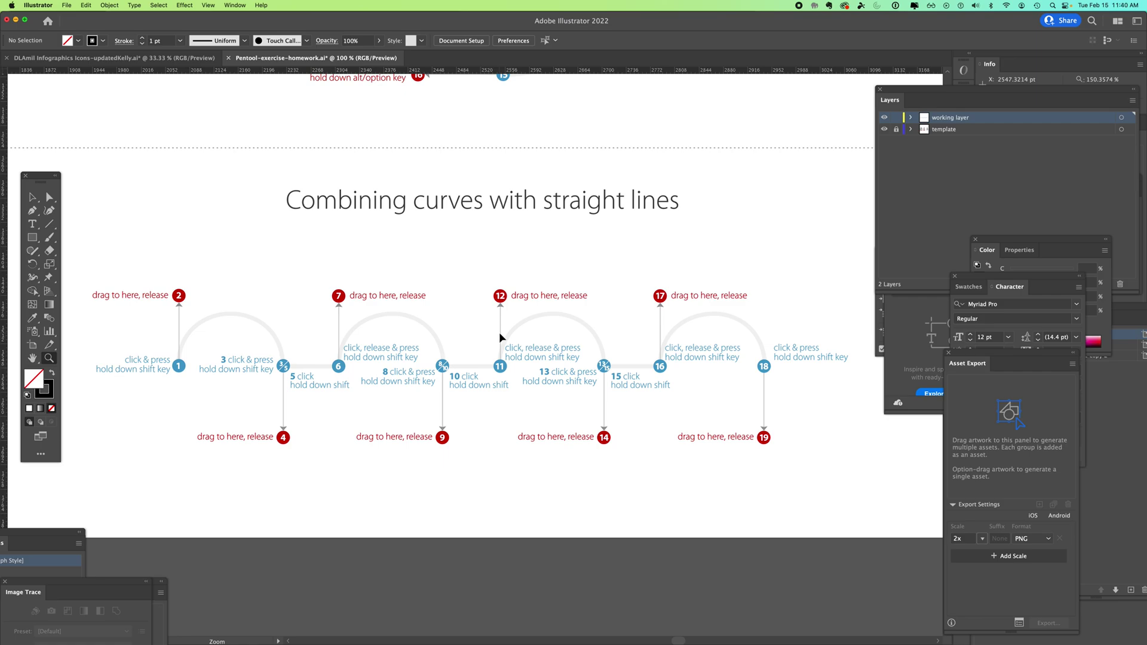
- Zoom out to 66.67% to show the whole exercise and switch to the Pen tool
left_click(500, 333, "alt")
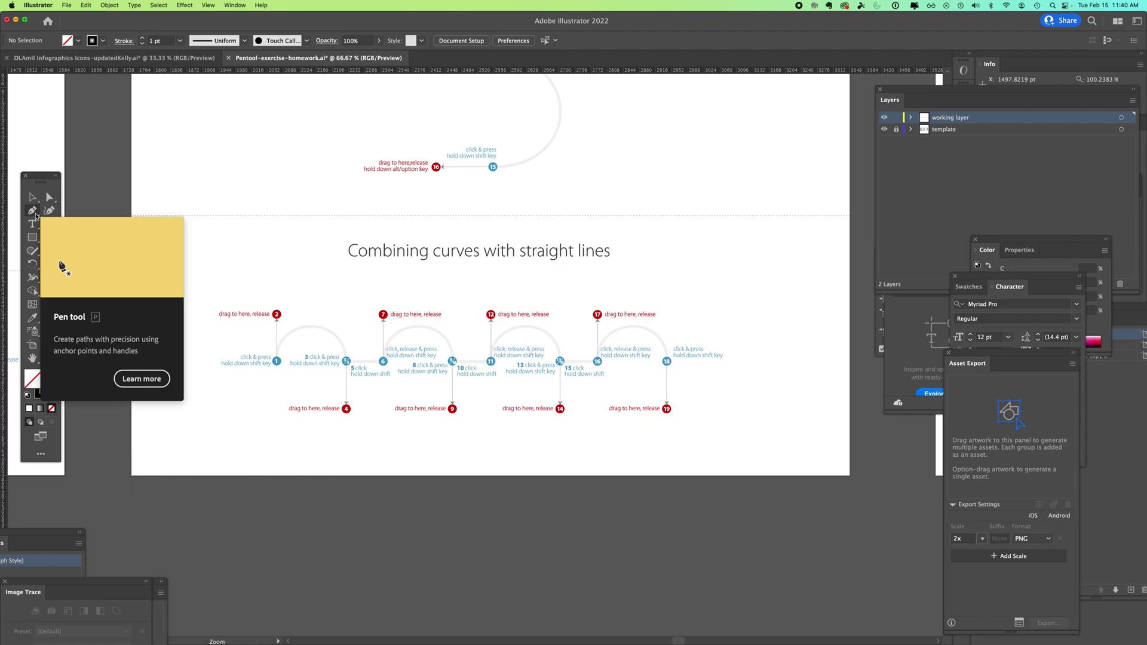
left_click(33, 210)
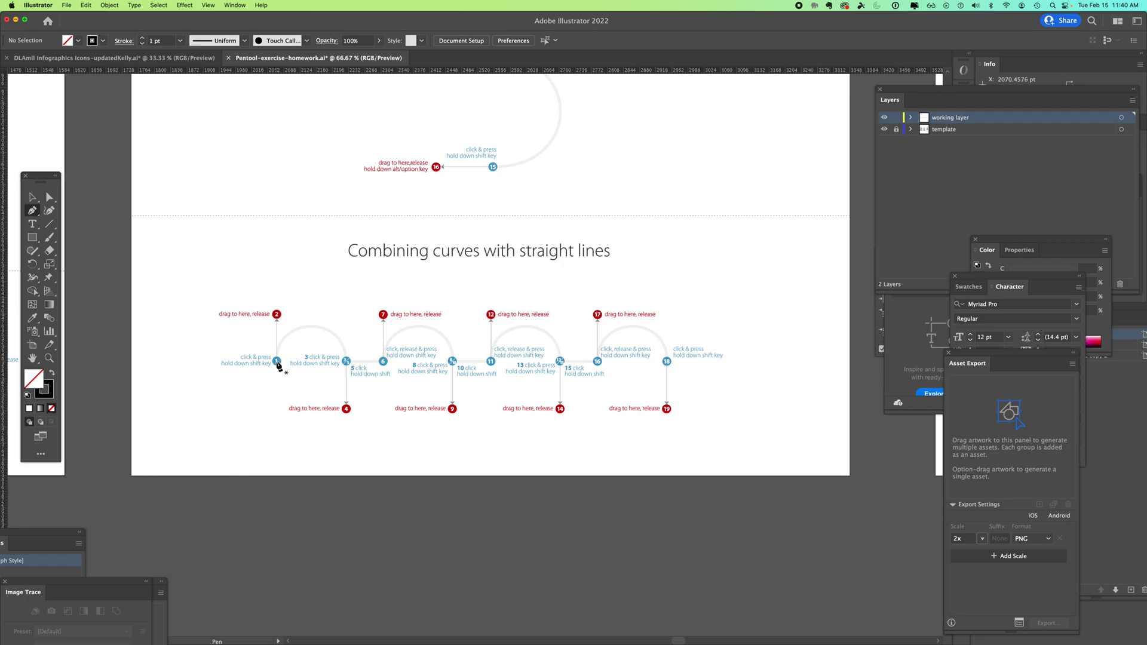
- Trace the first arch from point 1 to point 3, handles vertical toward points 2 and 4
left_click_drag(277, 364, 279, 316)
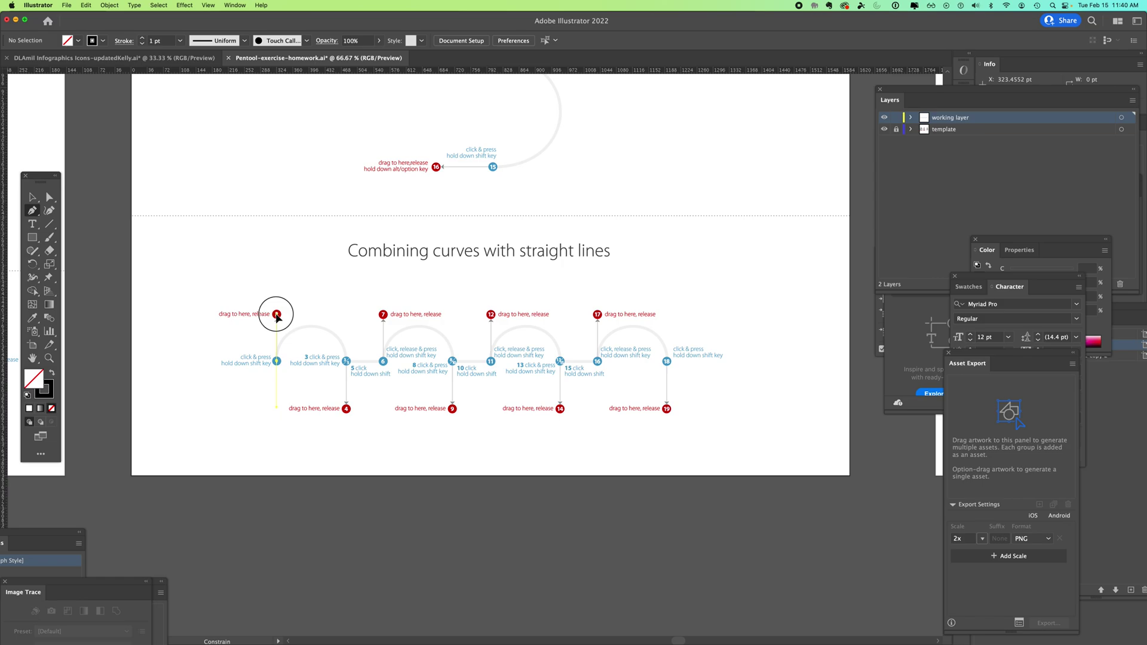
left_click_drag(276, 315, 279, 316)
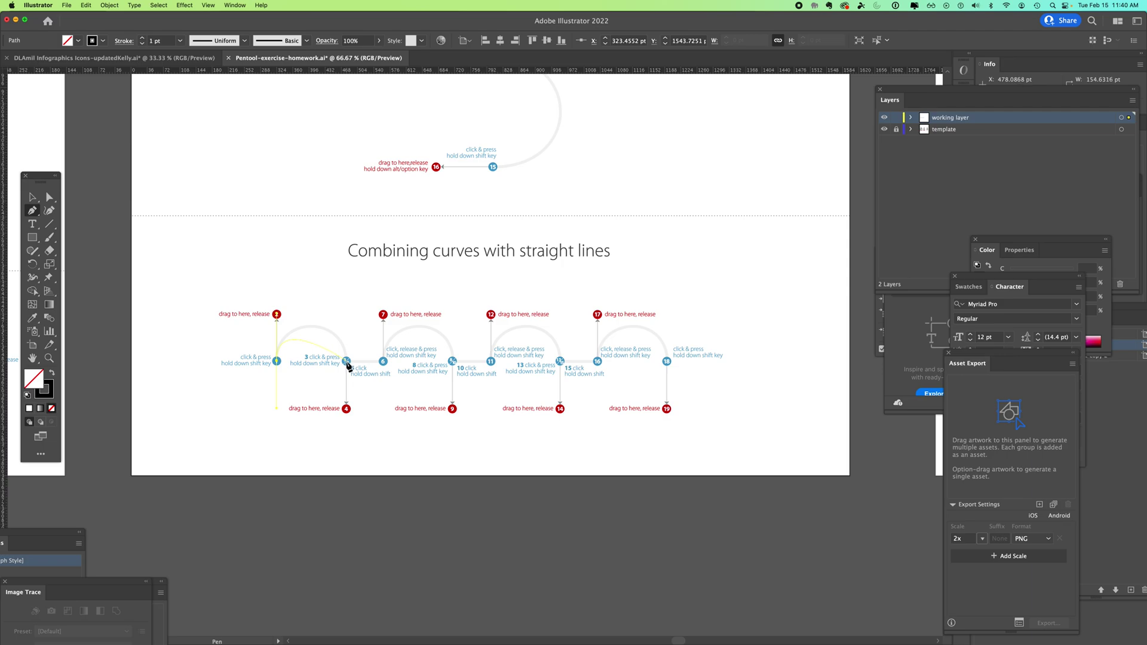
left_click_drag(347, 366, 341, 411)
left_click_drag(342, 410, 344, 412)
left_click_drag(345, 410, 346, 410)
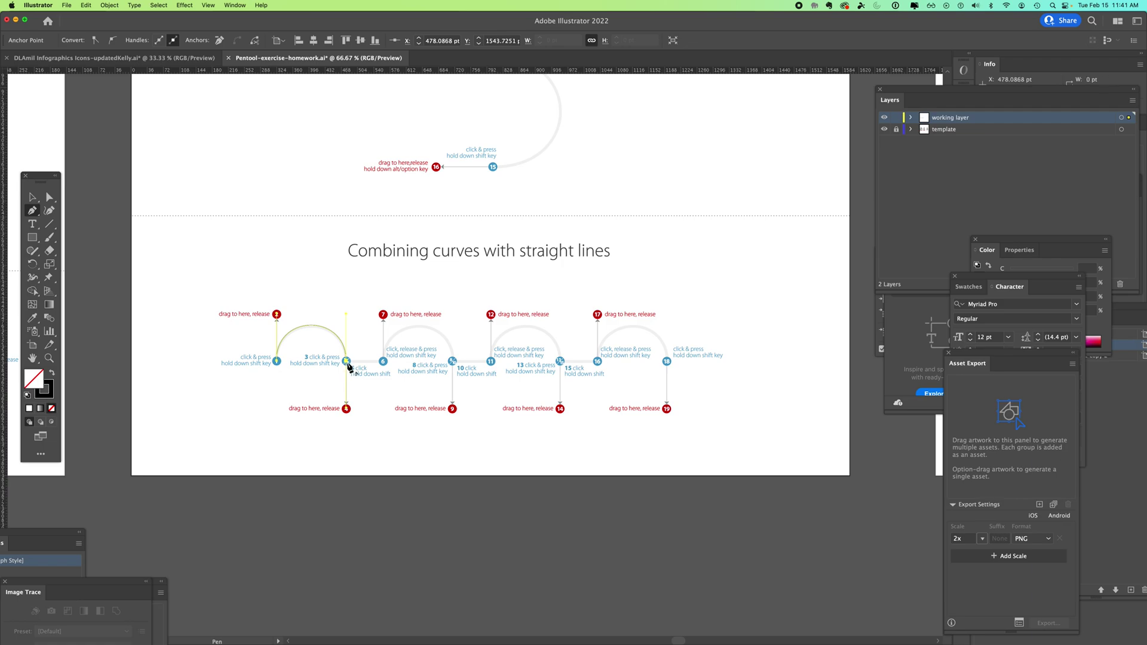
- Delete anchor 3's downward handle and add a straight horizontal segment to point 6
key("shift")
left_click(348, 363)
left_click(348, 363)
left_click(384, 362)
- Draw the second arch from anchor 6 to point 8, handles toward points 7 and 9
left_click_drag(384, 362, 386, 349)
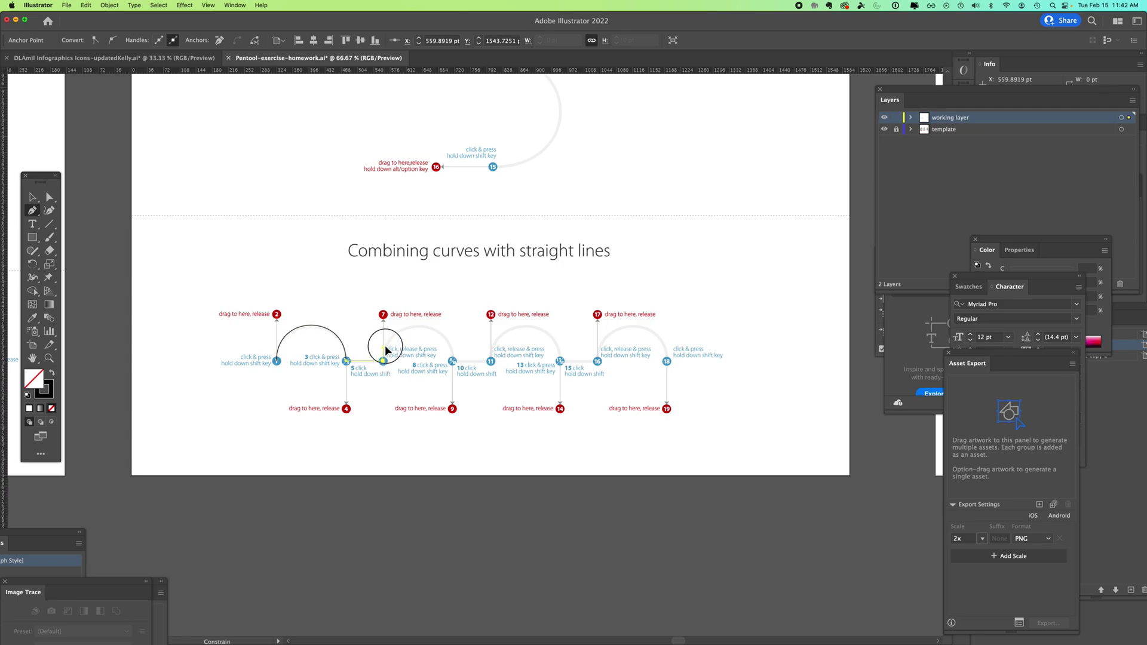
left_click_drag(386, 350, 397, 315)
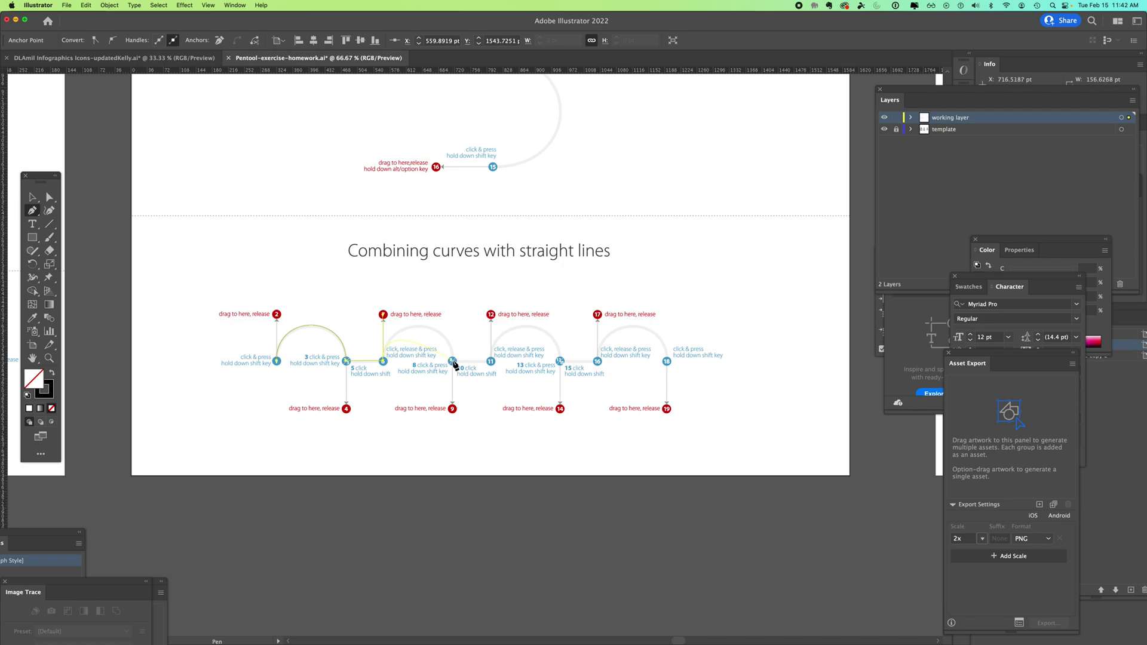
left_click(453, 364)
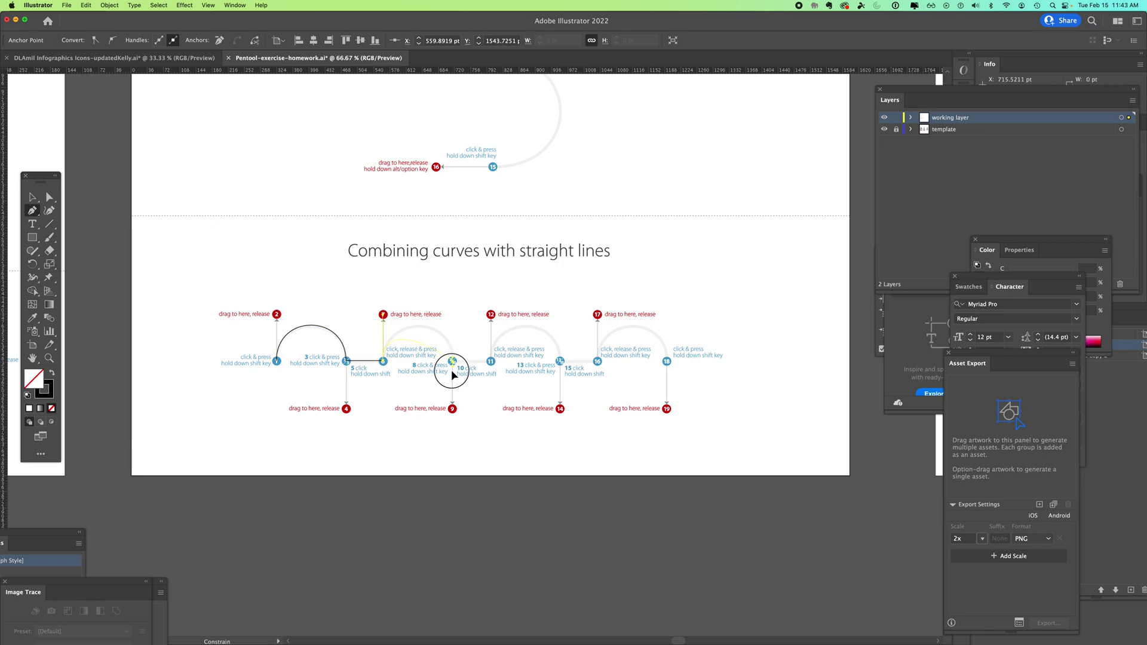
left_click_drag(453, 363, 453, 412)
left_click_drag(454, 413, 453, 412)
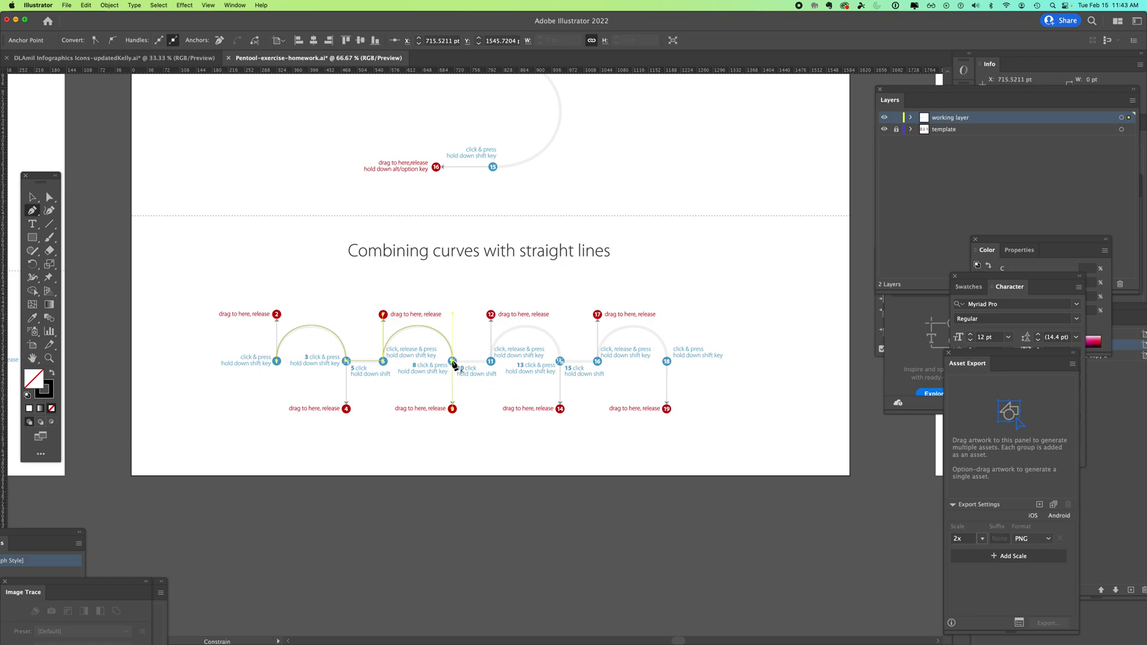
- Drop the handle at point 10, add a straight segment to point 11, and draw the third arch through 12 to point 13
left_click(453, 364, "shift")
left_click(491, 362)
left_click_drag(491, 362, 496, 340)
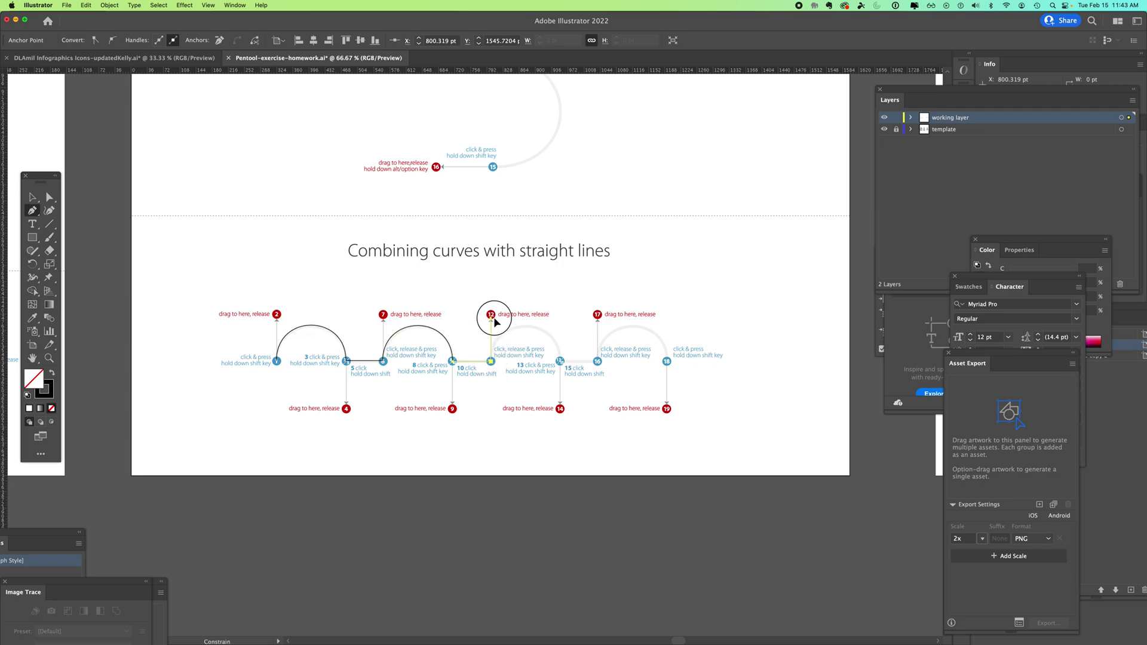
left_click_drag(495, 340, 492, 315)
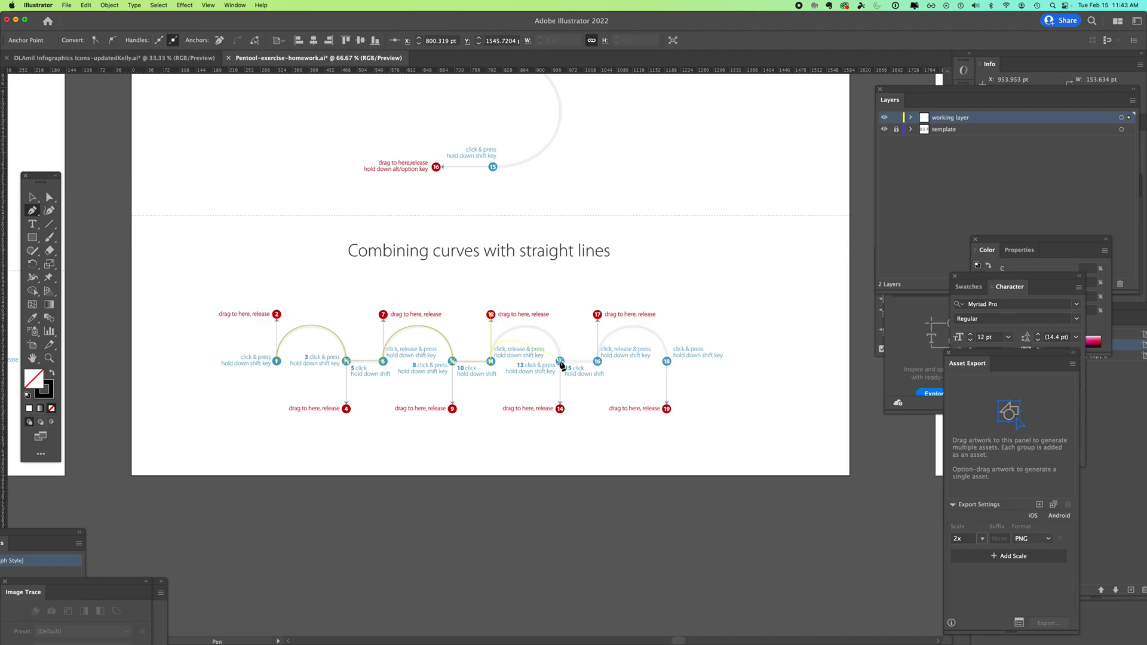
left_click_drag(561, 363, 561, 411)
- Add a straight segment to point 15, draw the fourth arch via 17 ending at point 18, then stop drawing
left_click(560, 364)
left_click(599, 363)
left_click_drag(600, 364, 597, 314)
left_click(668, 365)
left_click_drag(668, 364, 672, 410)
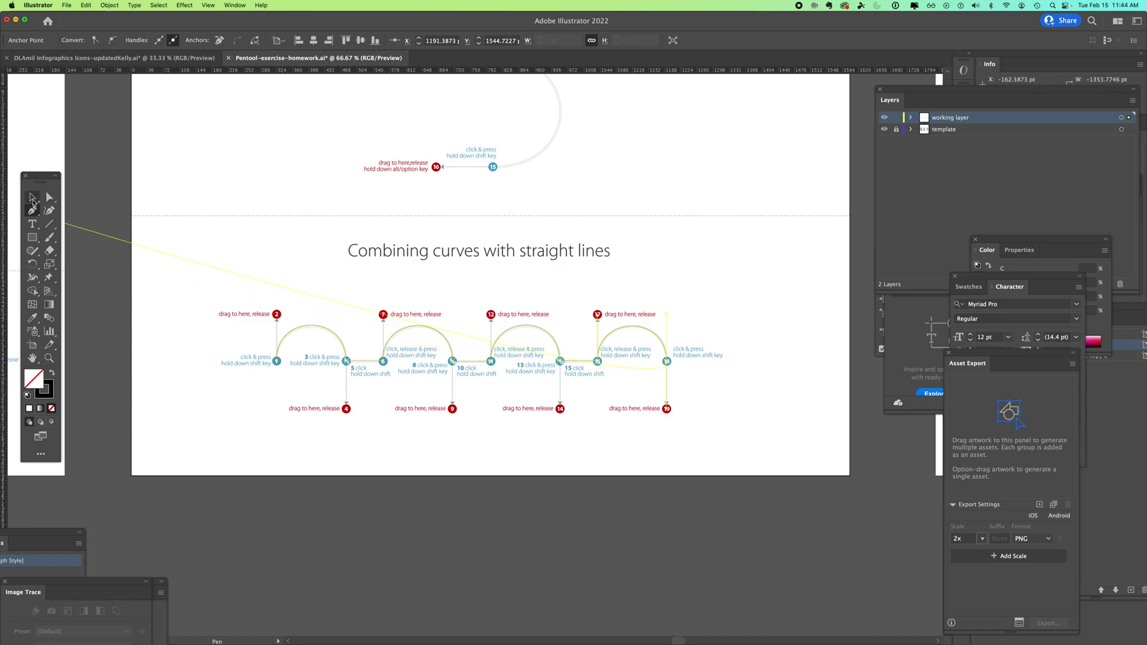
left_click(33, 200)
- Select the arches path, give it a white fill, then deselect it
left_click(568, 366)
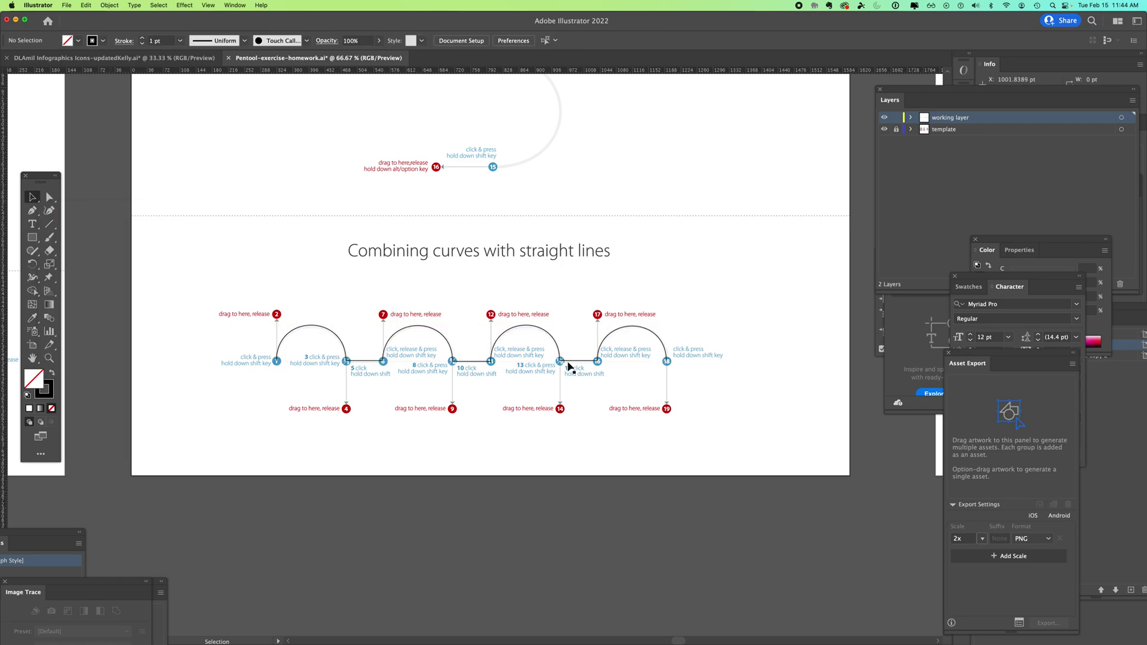
left_click(560, 361)
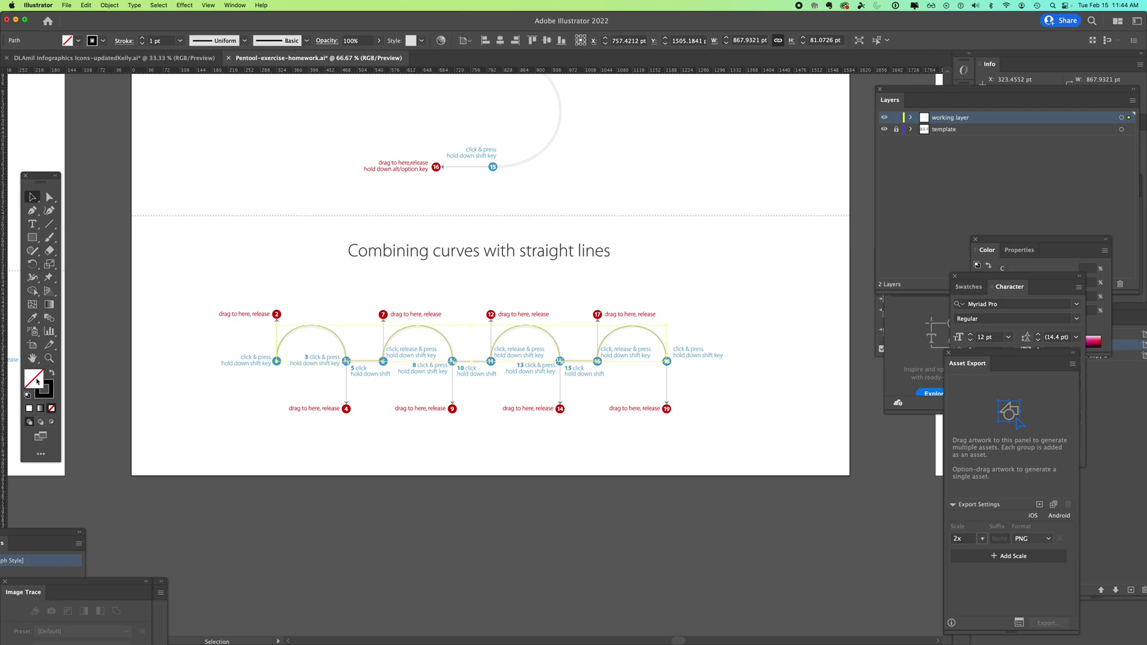
left_click(28, 395)
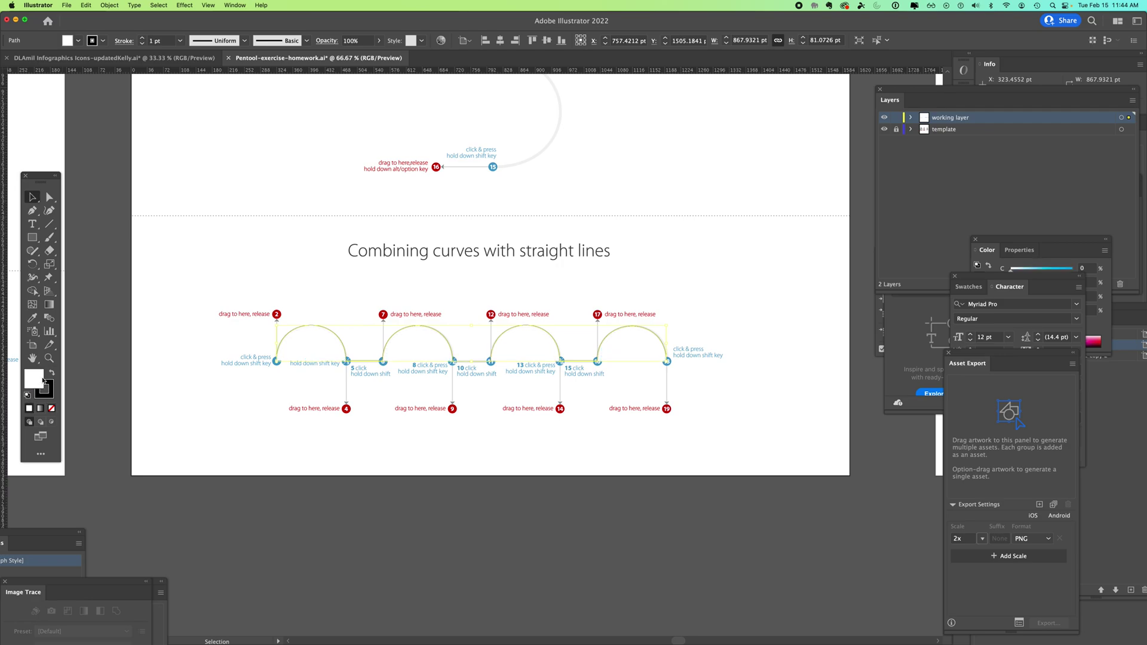
left_click(190, 377)
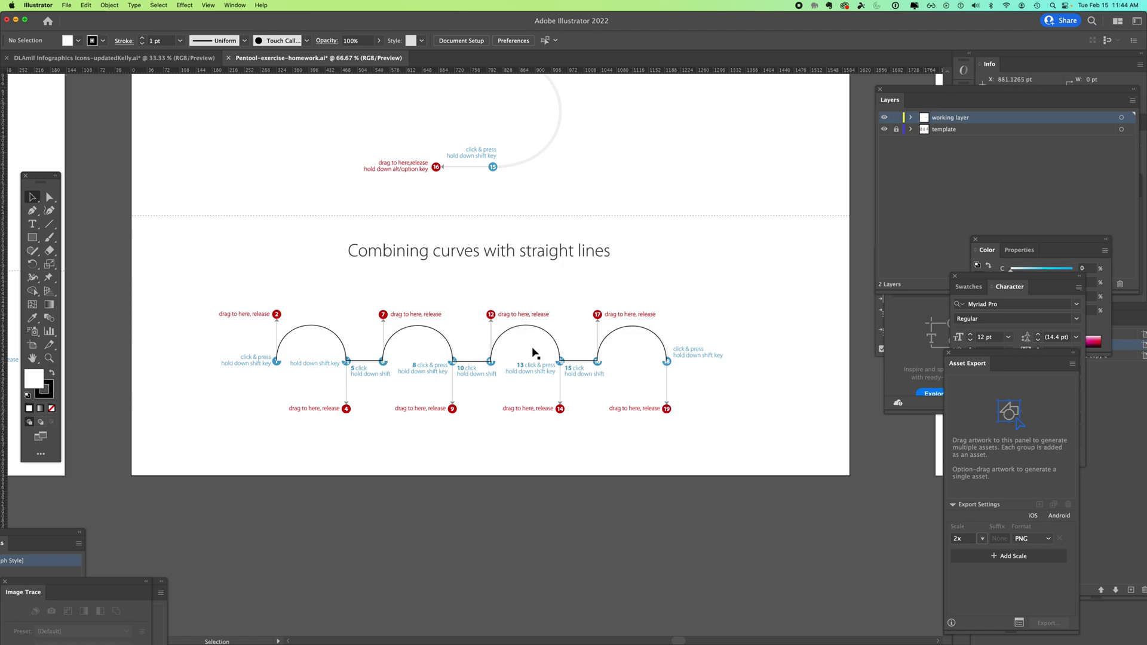
- Reselect the arches path, set its fill to None, and deselect it
left_click(557, 349)
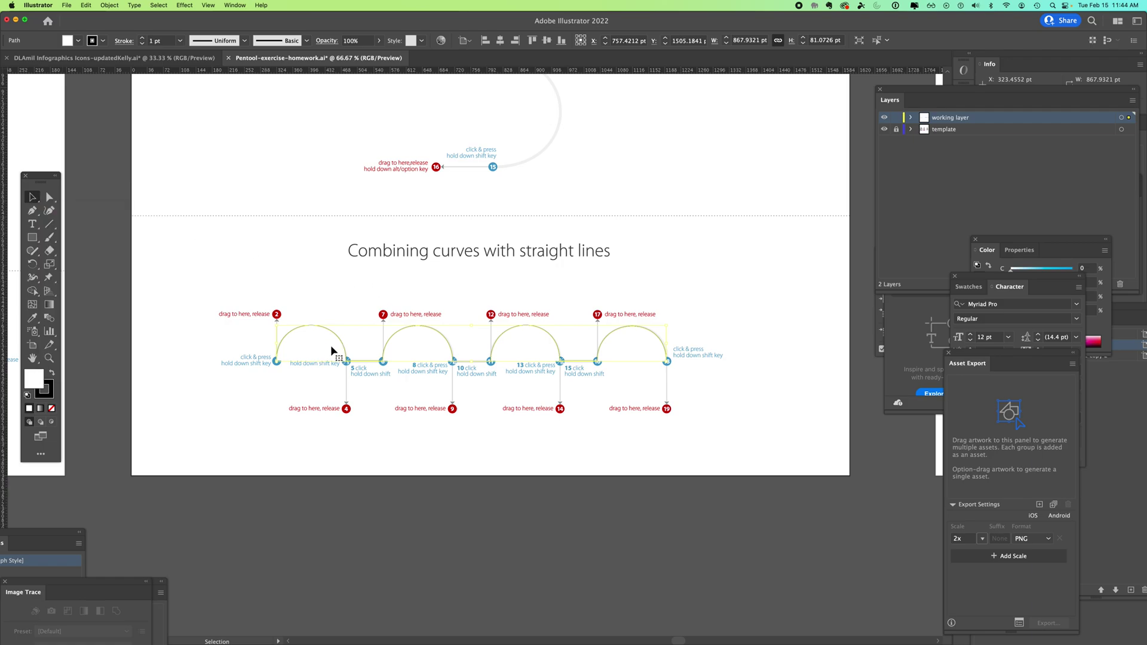
left_click(51, 408)
left_click(102, 400)
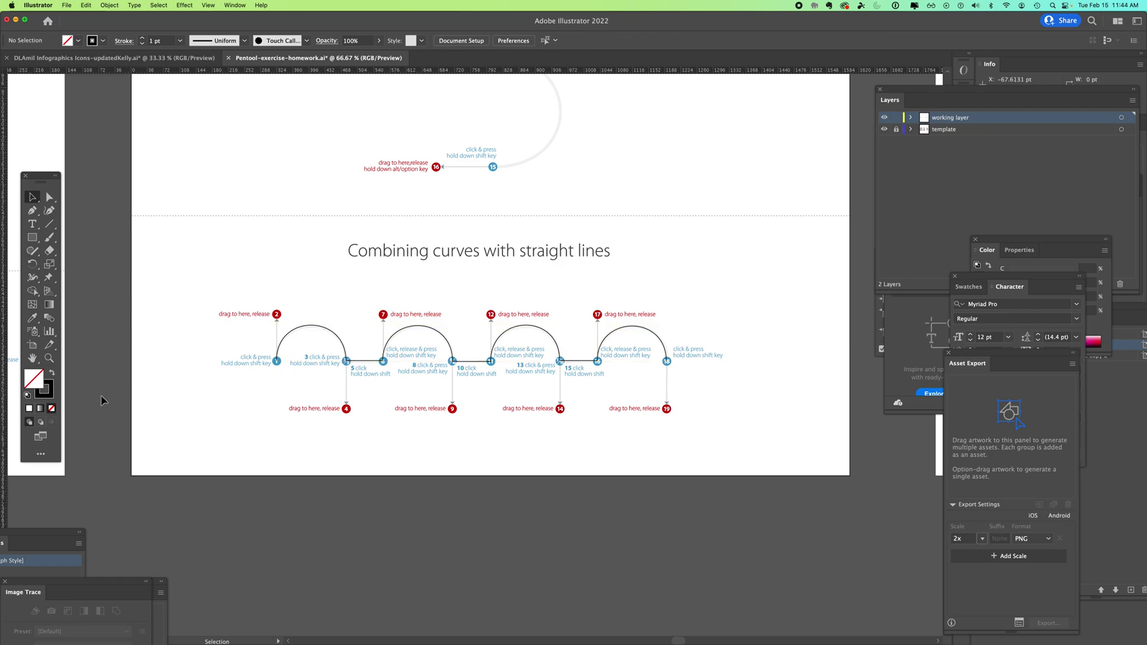